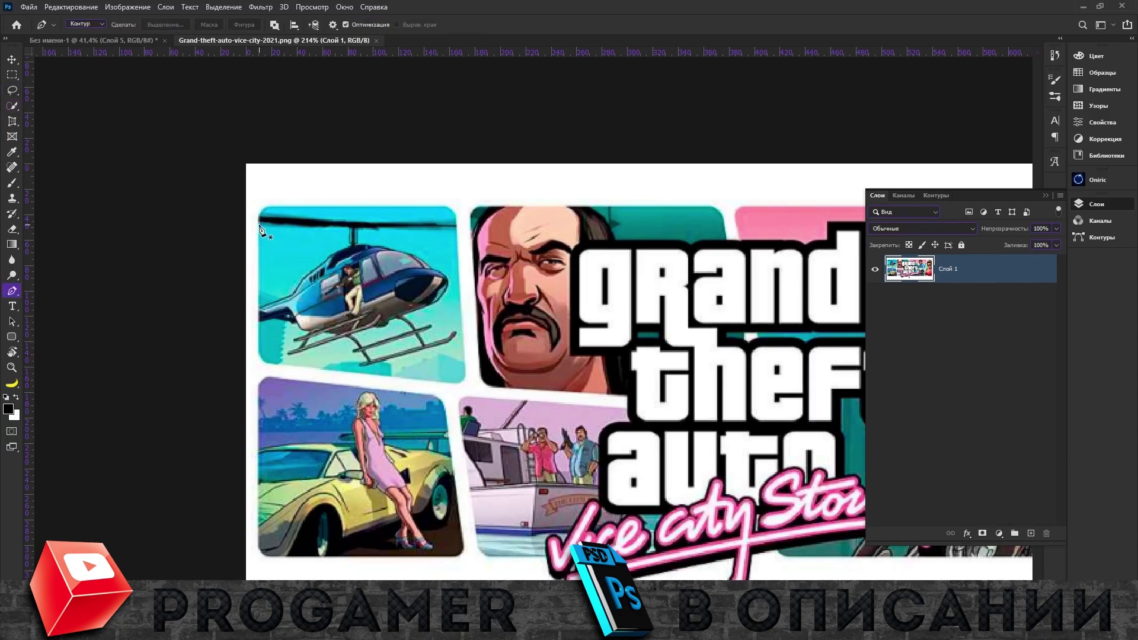
- Trace the helicopter panel's outline in the artwork with the Pen tool
scroll(323, 370, up, 5)
scroll(771, 314, down, 2)
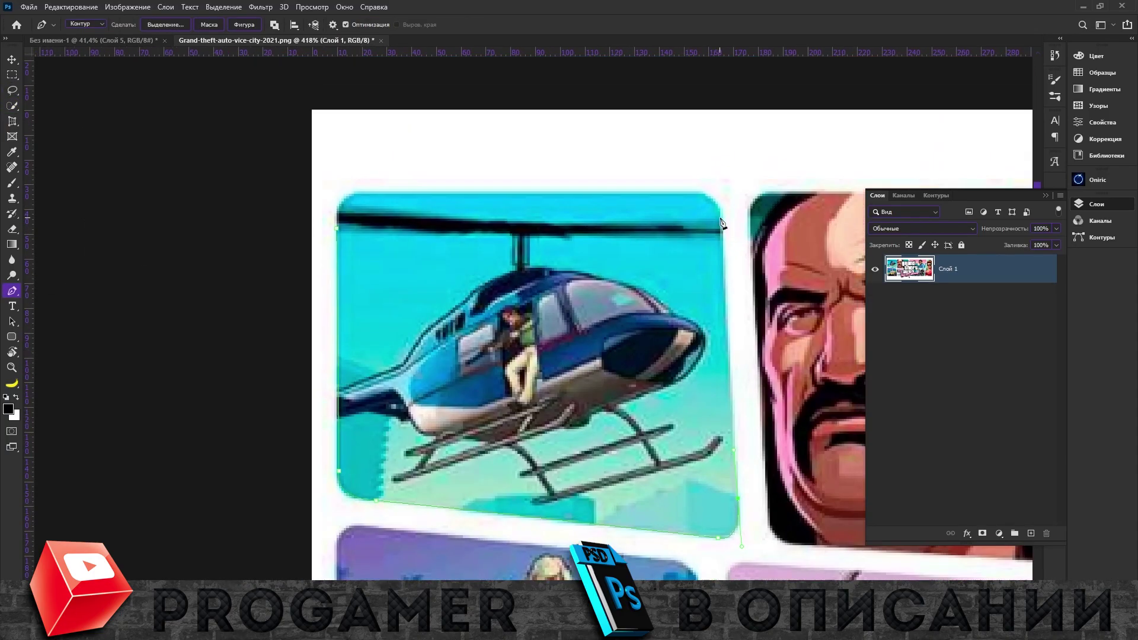
scroll(701, 307, up, 5)
click(367, 248)
scroll(380, 285, left, 8)
scroll(385, 308, up, 1)
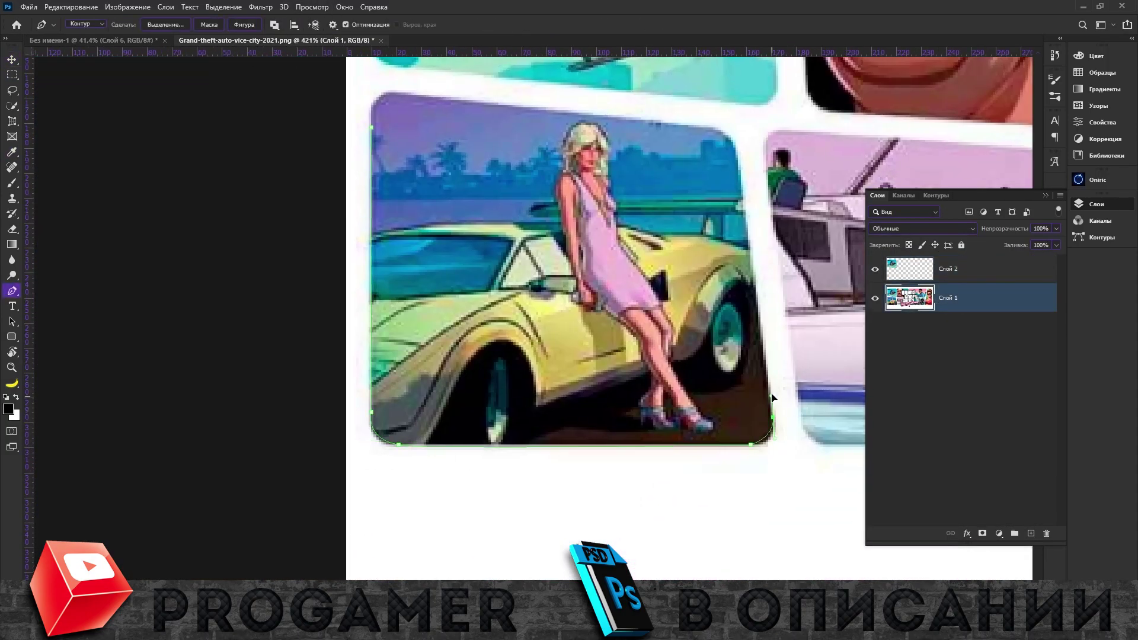
- Convert the pasted helicopter and sunglasses-man panel layers into smart objects
scroll(772, 398, up, 3)
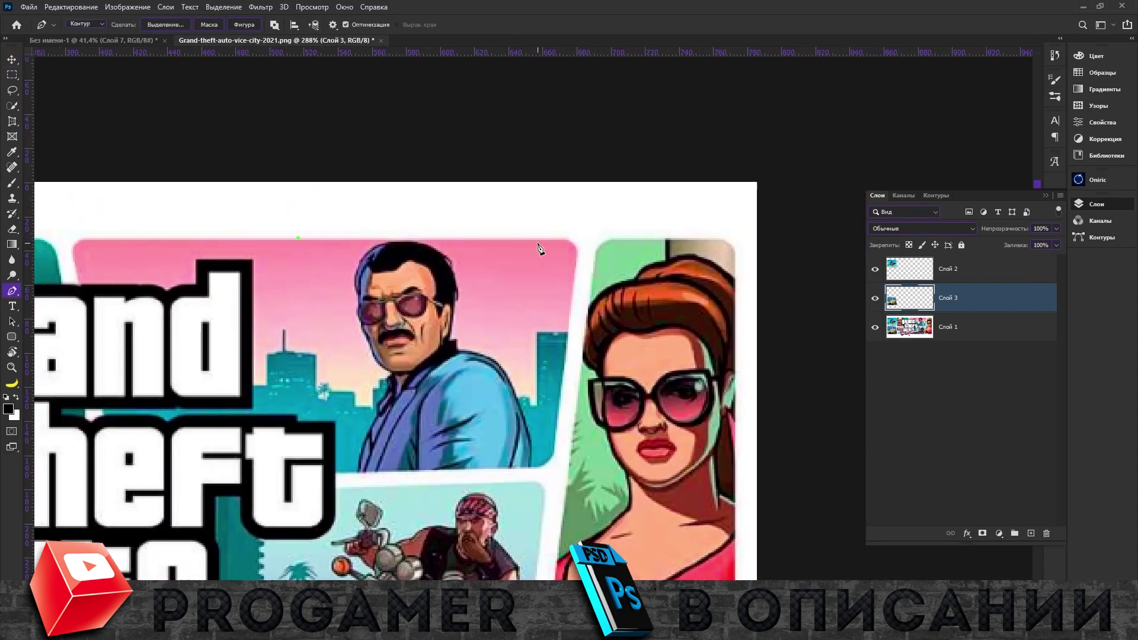
scroll(336, 373, up, 5)
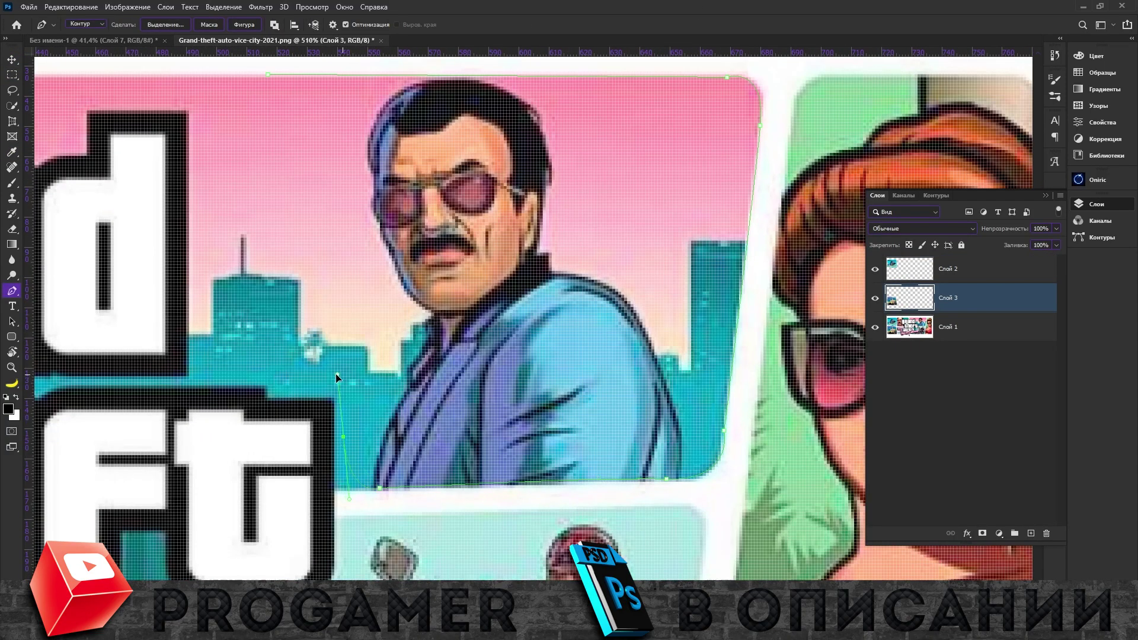
scroll(308, 256, up, 2)
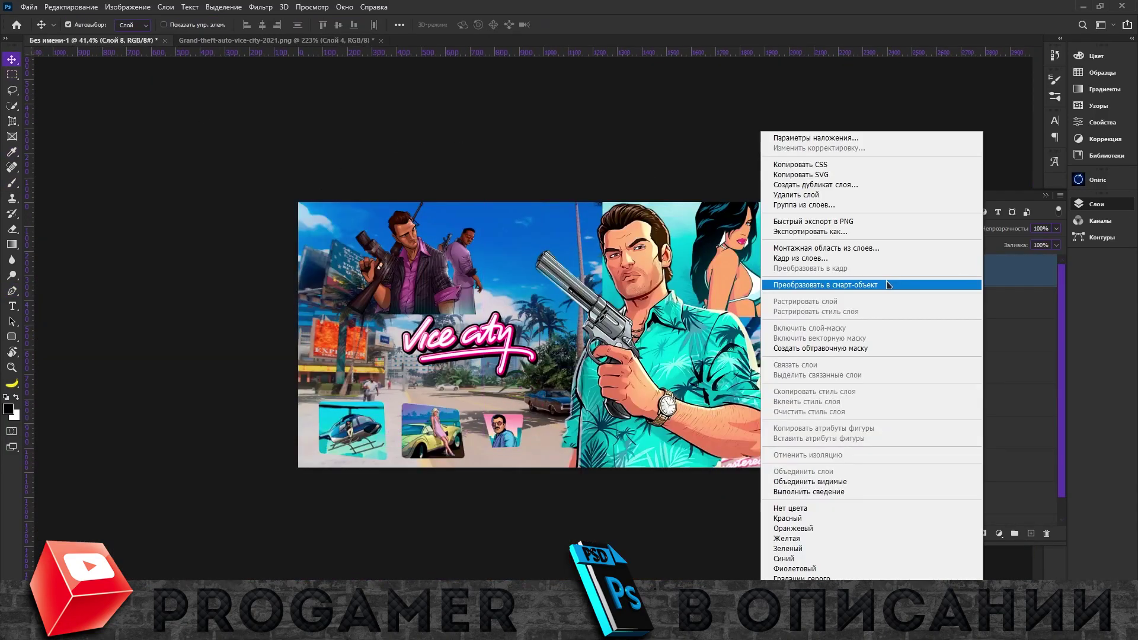
click(887, 284)
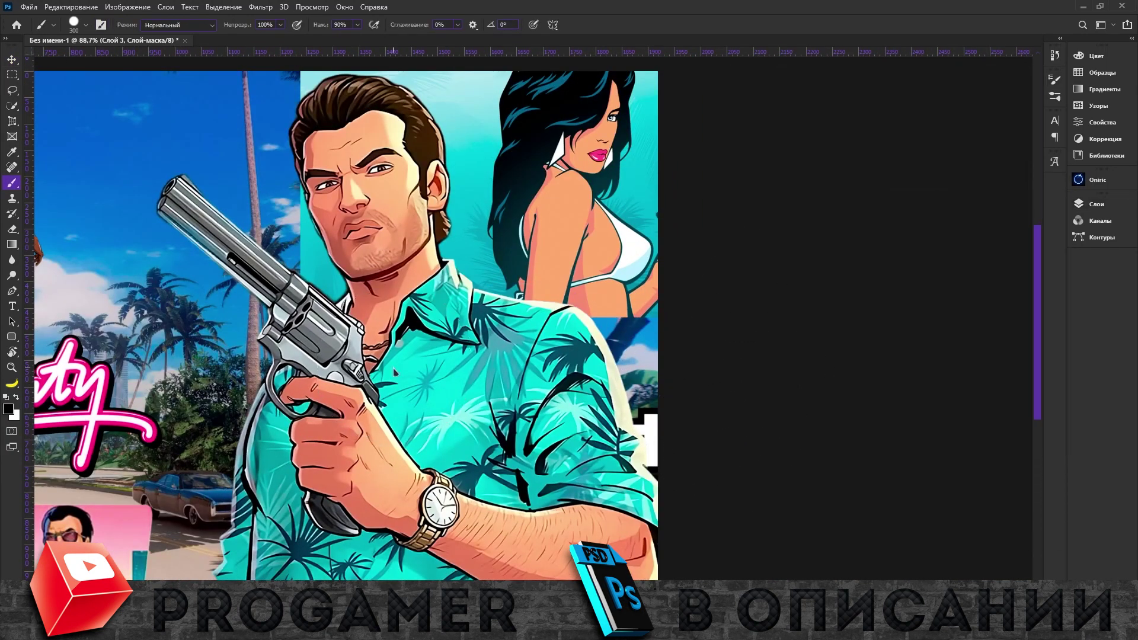
- Save the thumbnail as '29.03.2023 - превью с видоса.psd'
key(ctrl+minus)
key(ctrl+shift+s)
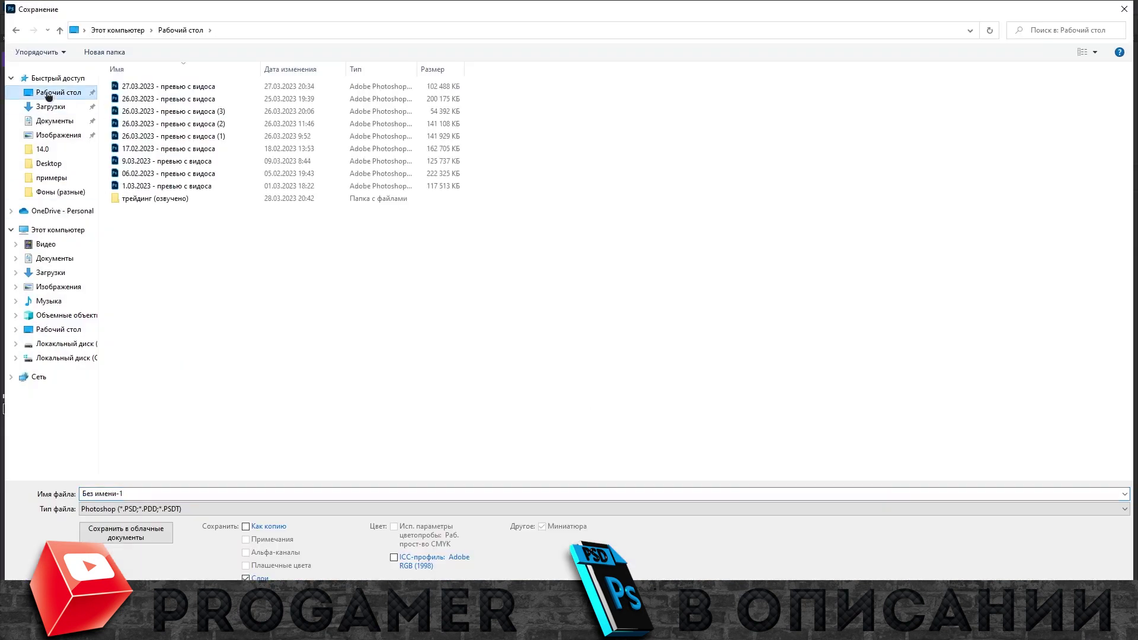
text(29.03.2023 - превью с видоса)
key(Return)
- Add GTA Russian title lines КАК ИГРАЕМСЯ, GRAND THEFT AUTO and В 2023 ГОДУ?
key(t)
click(171, 24)
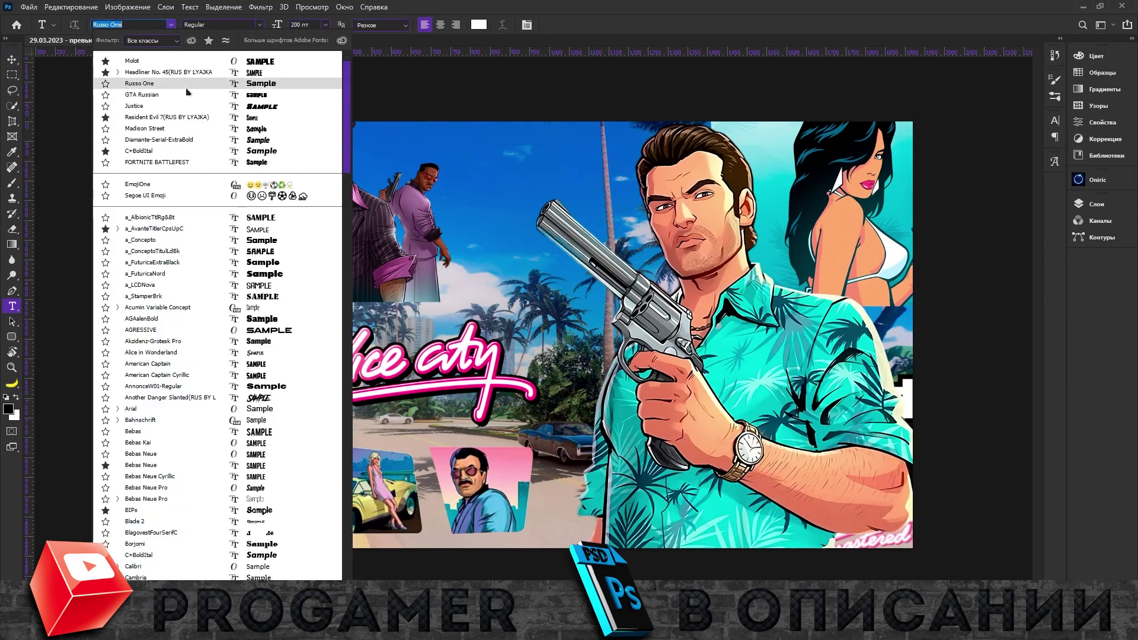
click(274, 252)
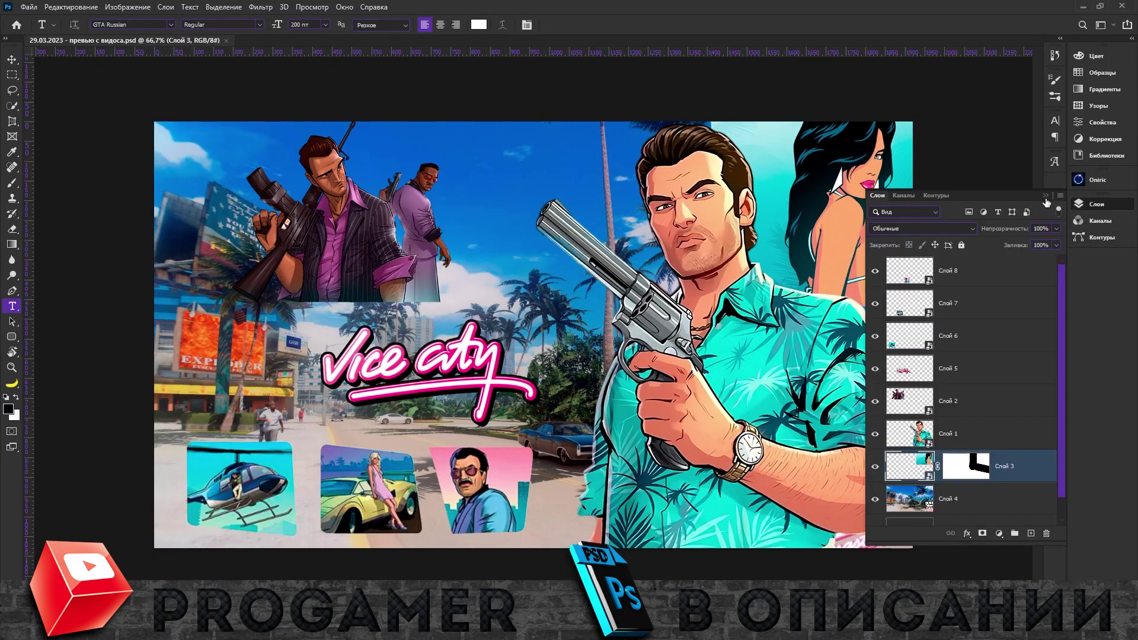
text(rfr)
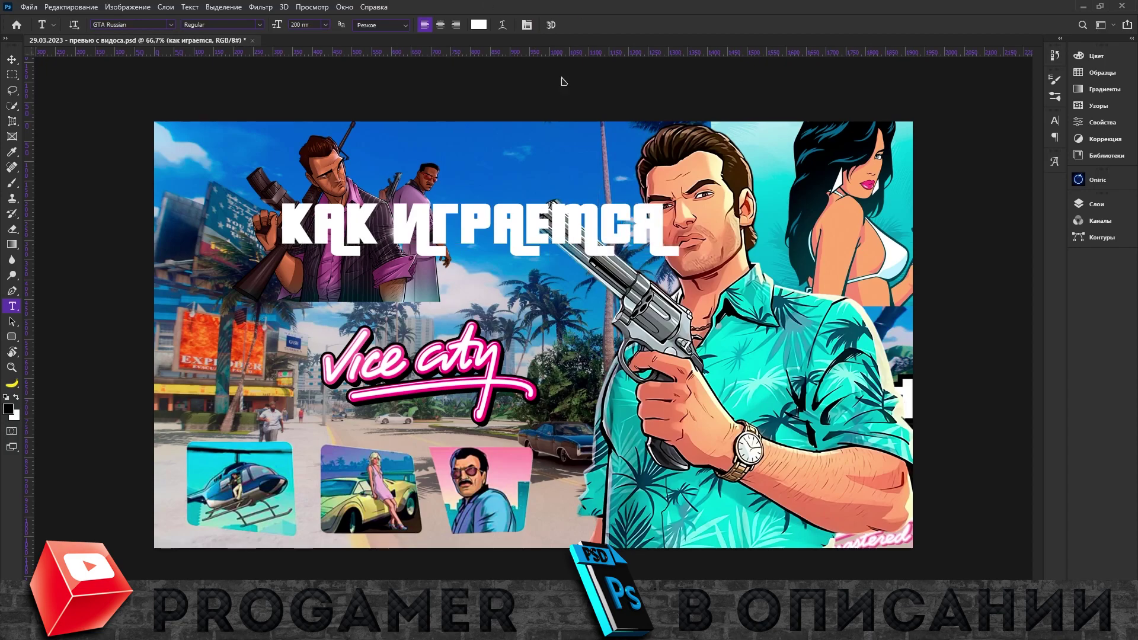
click(279, 319)
text(grand theft auto)
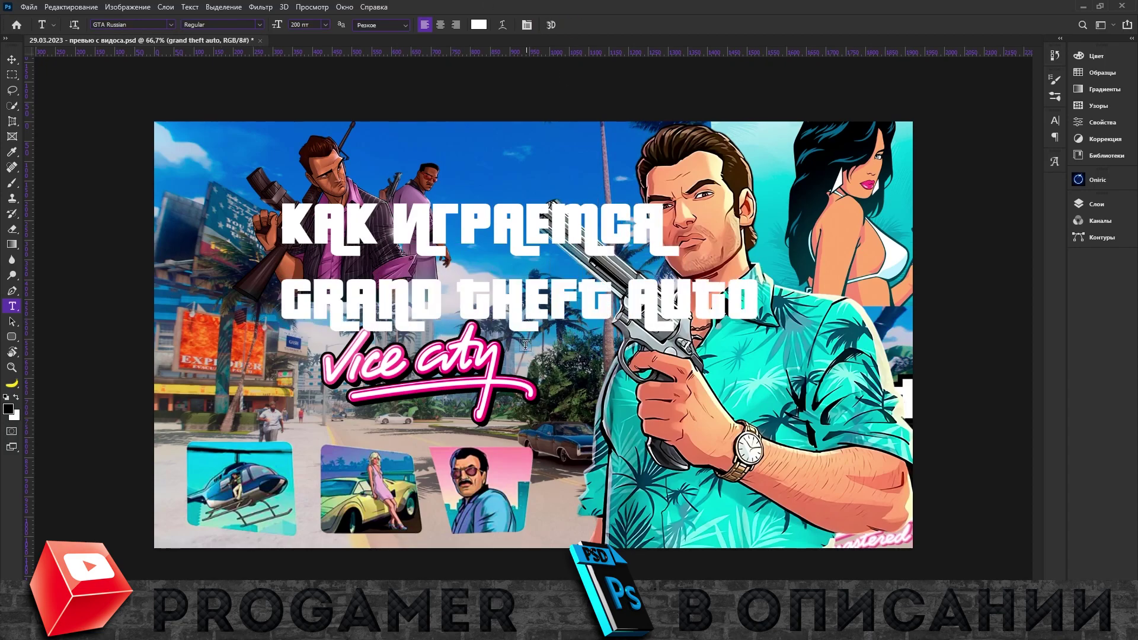
click(351, 469)
text(d 2023 Г)
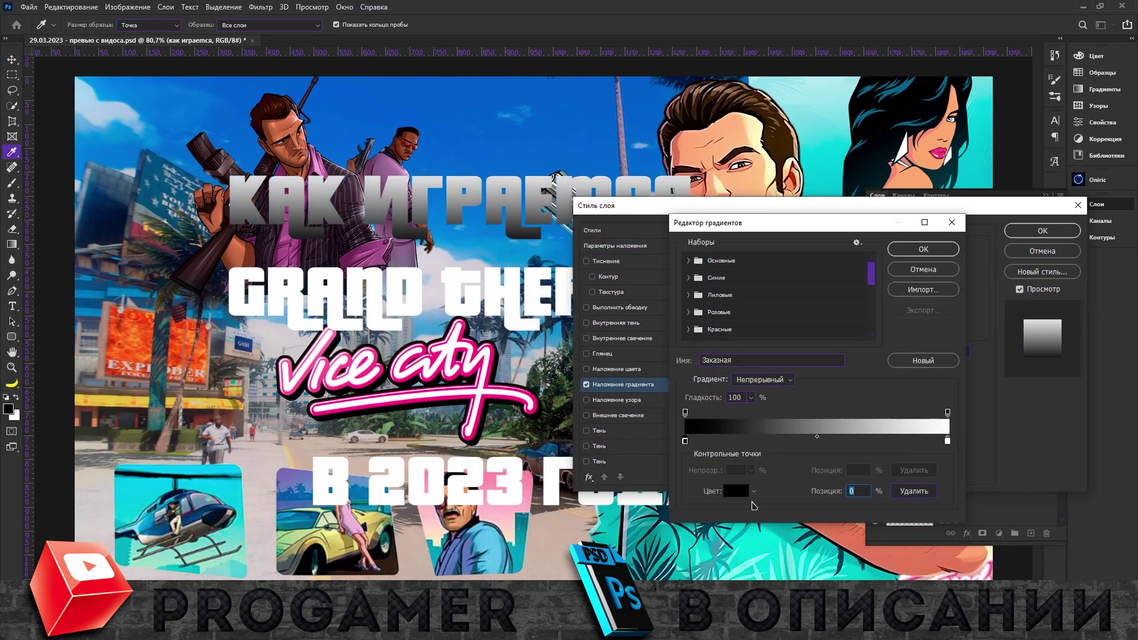
- Style КАК ИГРАЕМСЯ with a pink-to-white gradient overlay, 5 px stroke and inner shadow
click(736, 491)
click(1046, 412)
click(737, 491)
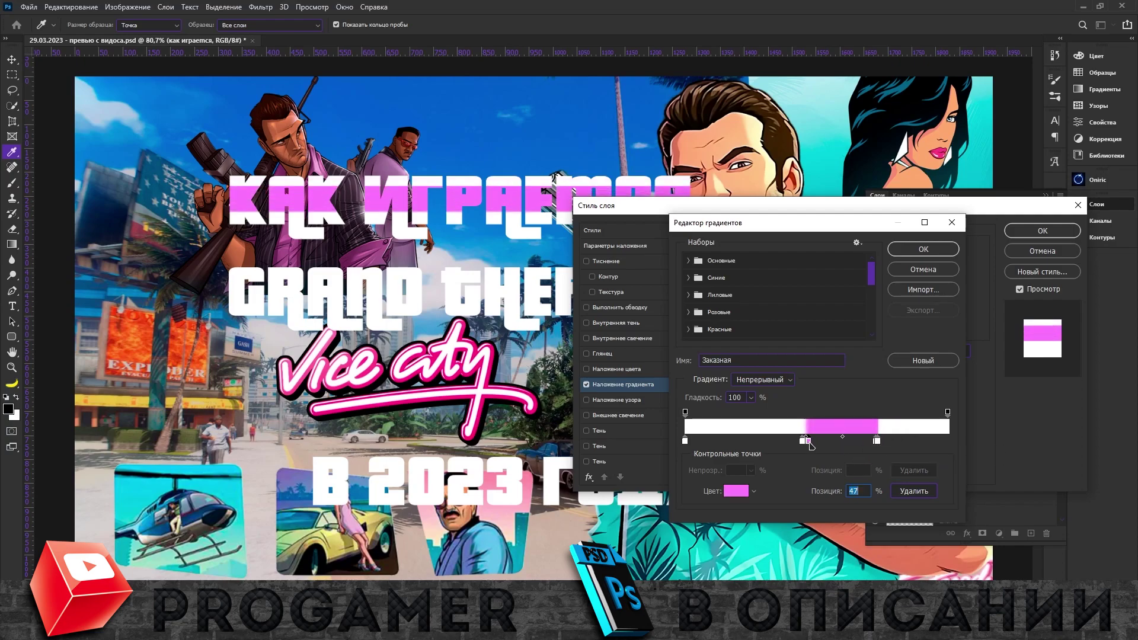
drag(889, 442, 924, 443)
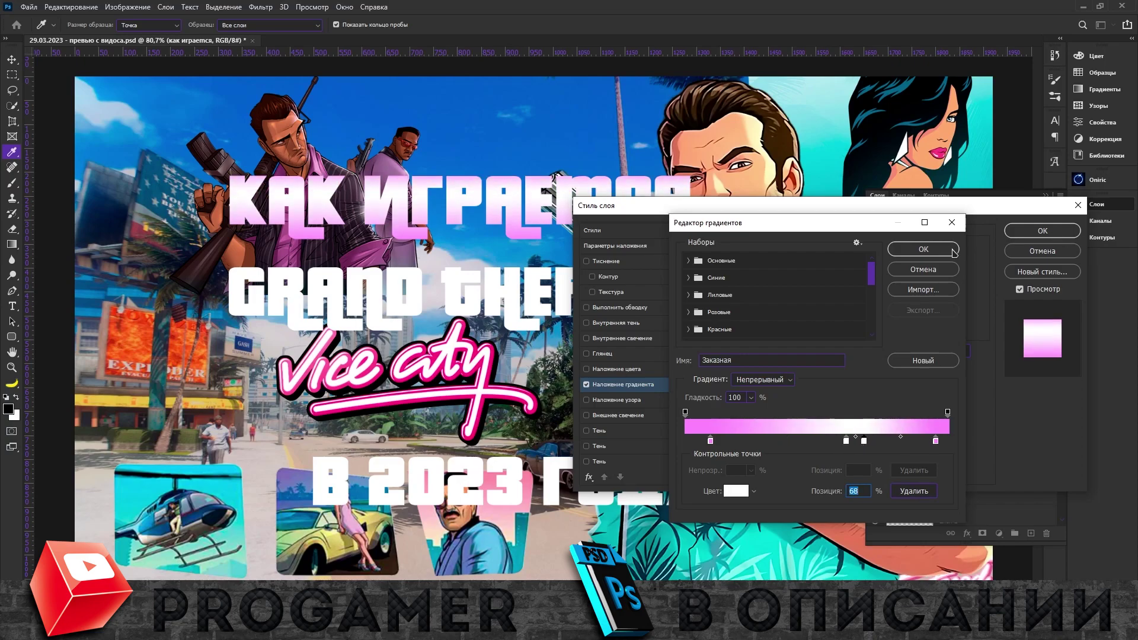
click(954, 253)
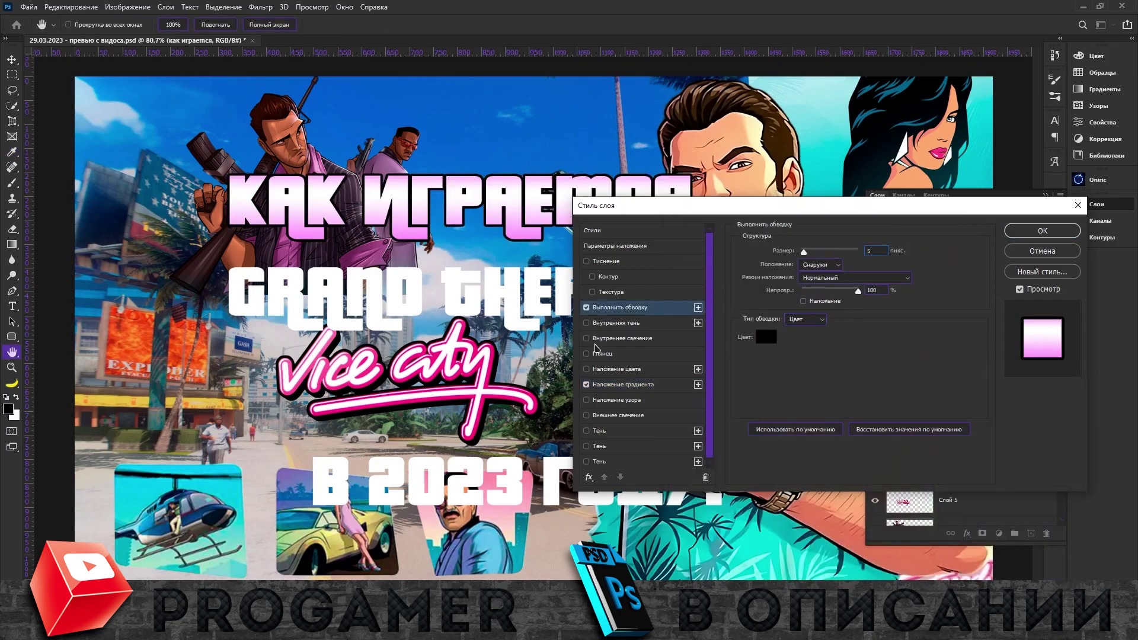
click(620, 323)
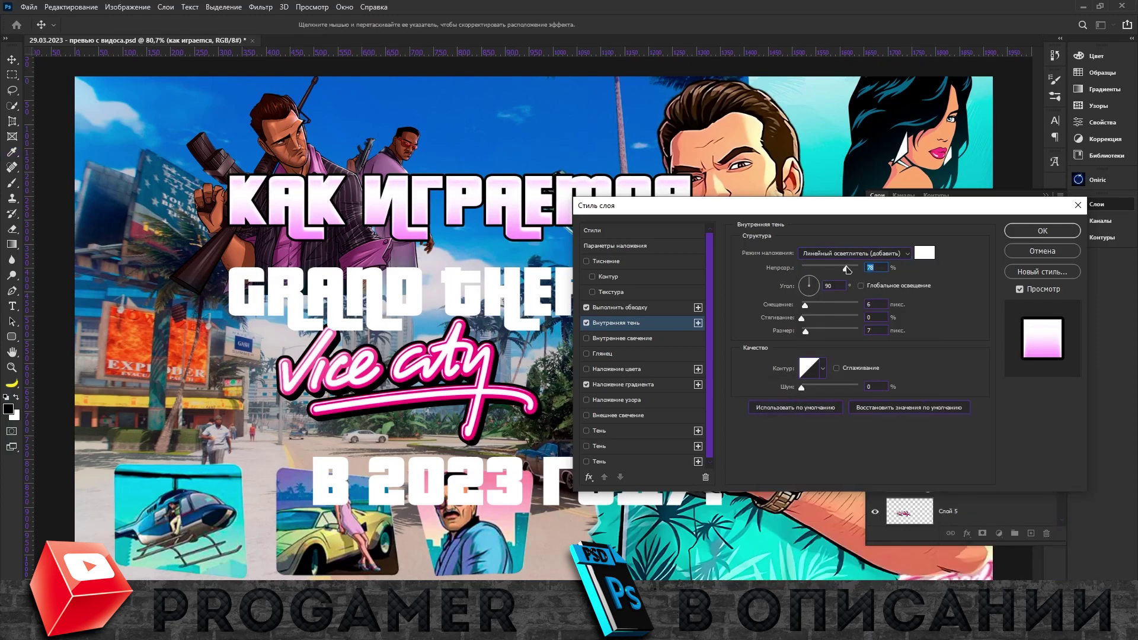
click(1022, 238)
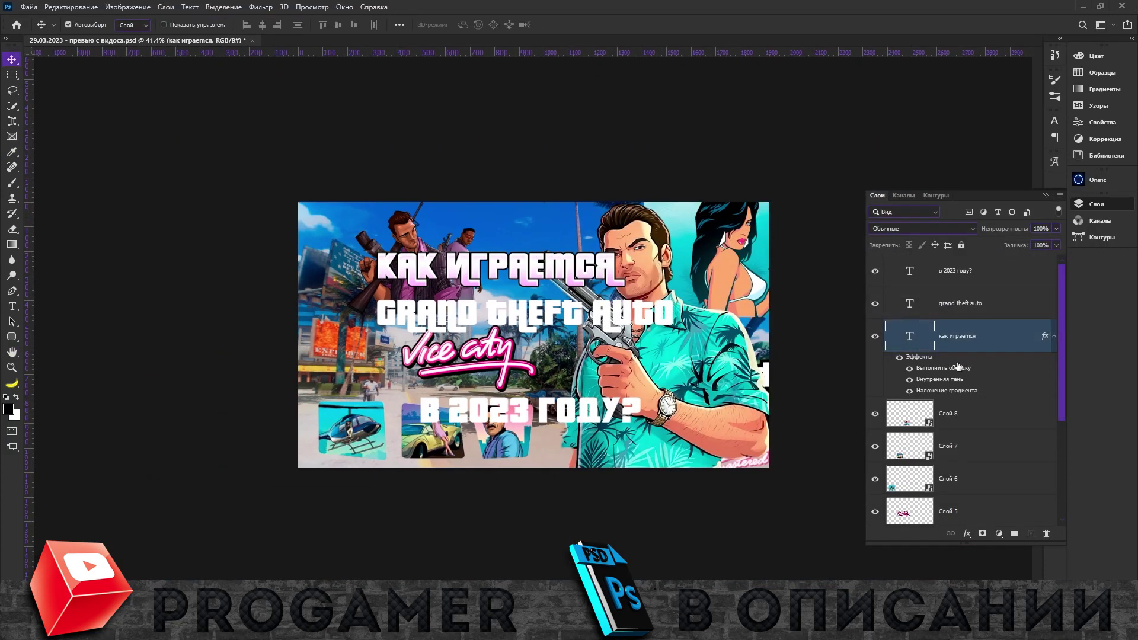
- Enlarge the Vice City logo in front and duplicate the в 2023 году? line with a colour overlay
key(ctrl+shift+bracketright)
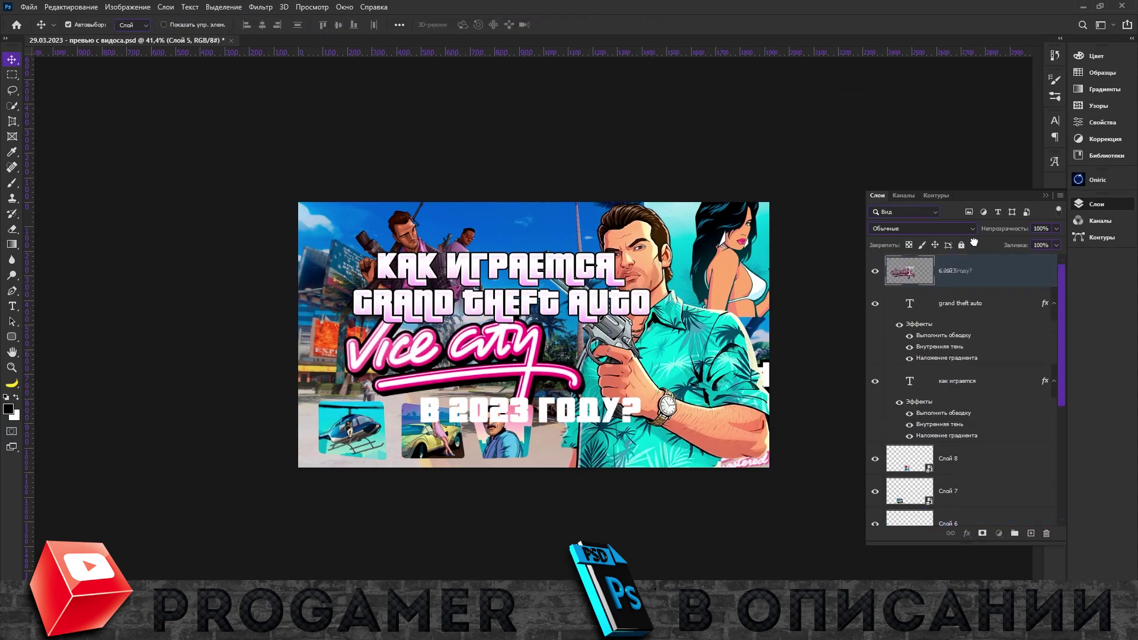
drag(488, 344, 552, 356)
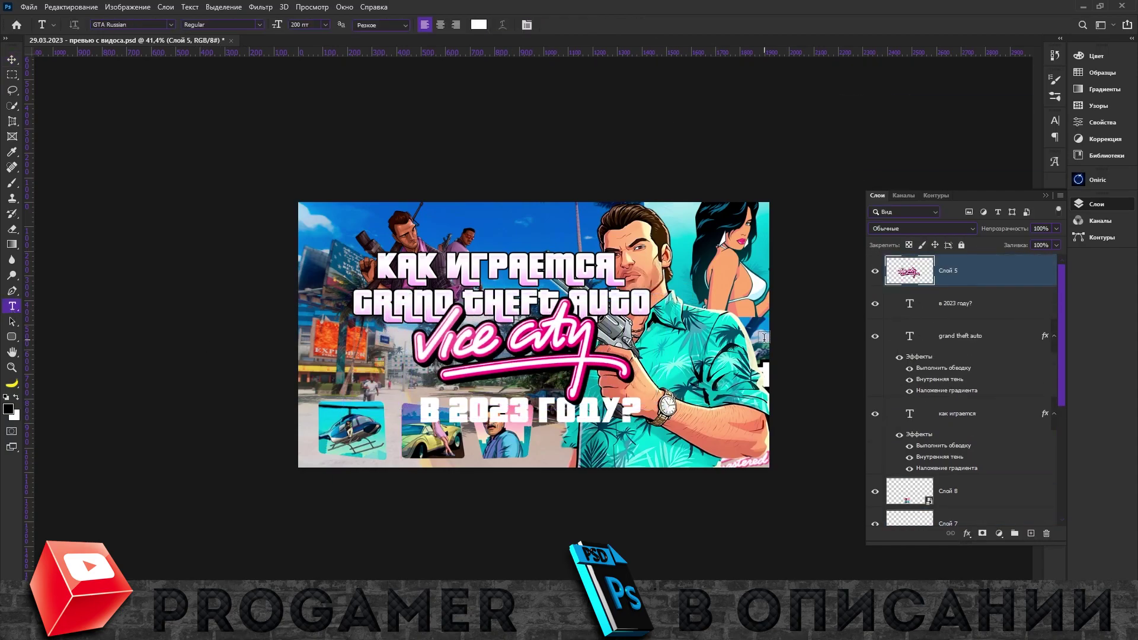
key(ctrl+j)
scroll(533, 332, up, 2)
double_click(1008, 296)
click(616, 369)
click(924, 252)
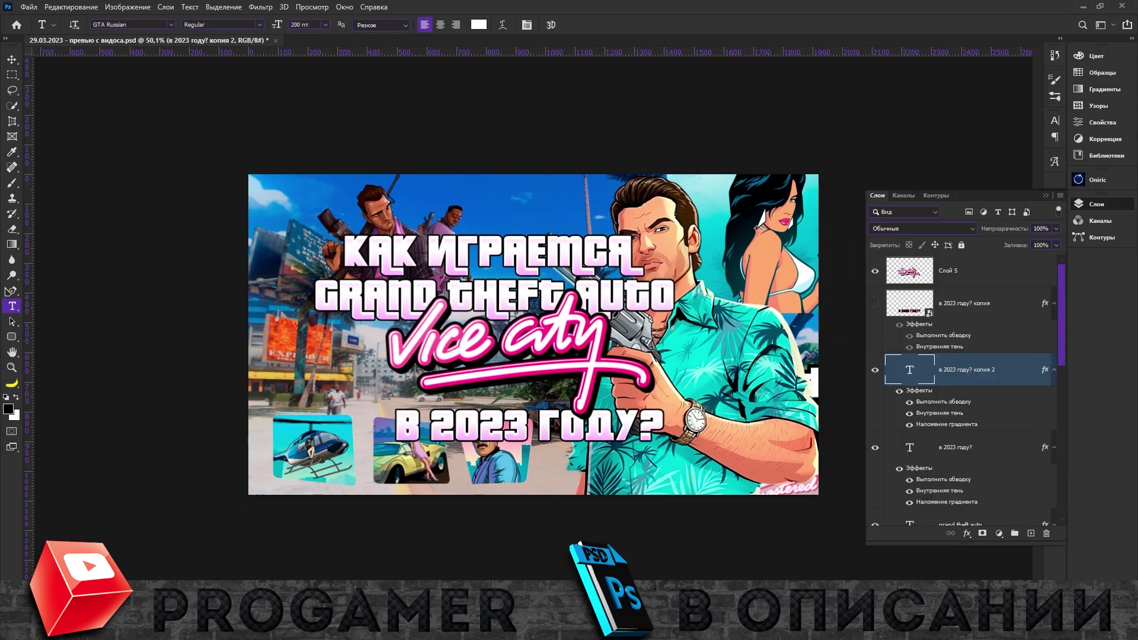
scroll(533, 336, up, 2)
- Edit the copied line to read 2023 and paste the title's outline and shadow effects onto it
click(333, 468)
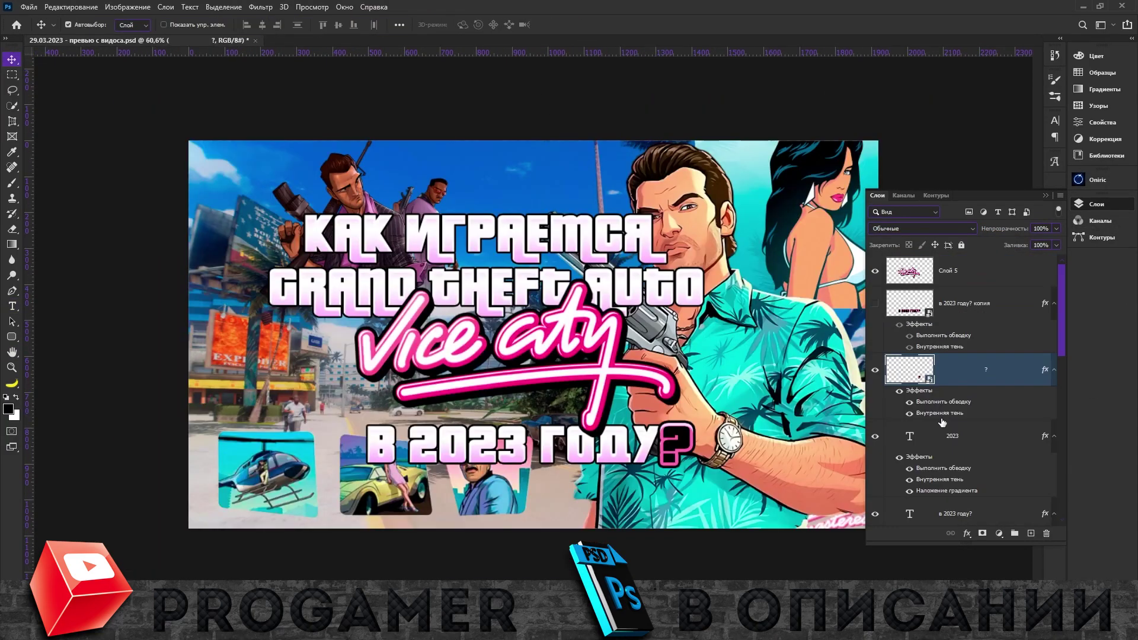
right_click(960, 436)
click(859, 231)
scroll(983, 373, down, 5)
scroll(982, 373, up, 5)
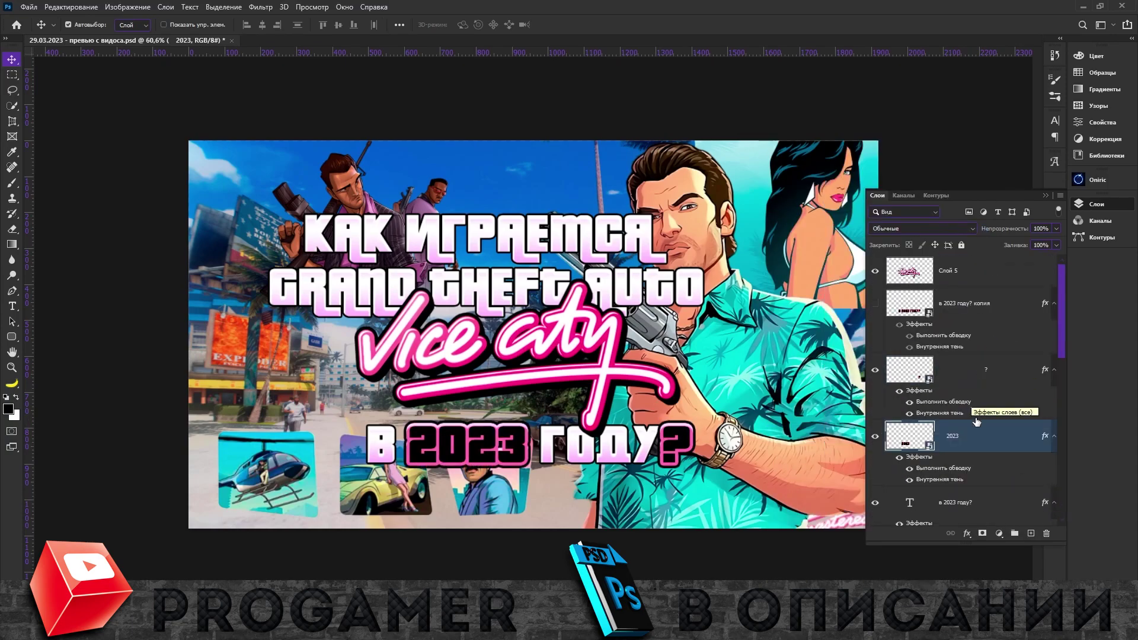
- Scale the selected title text down and move it upper-left above the characters
shift+click(961, 436)
key(ctrl+t)
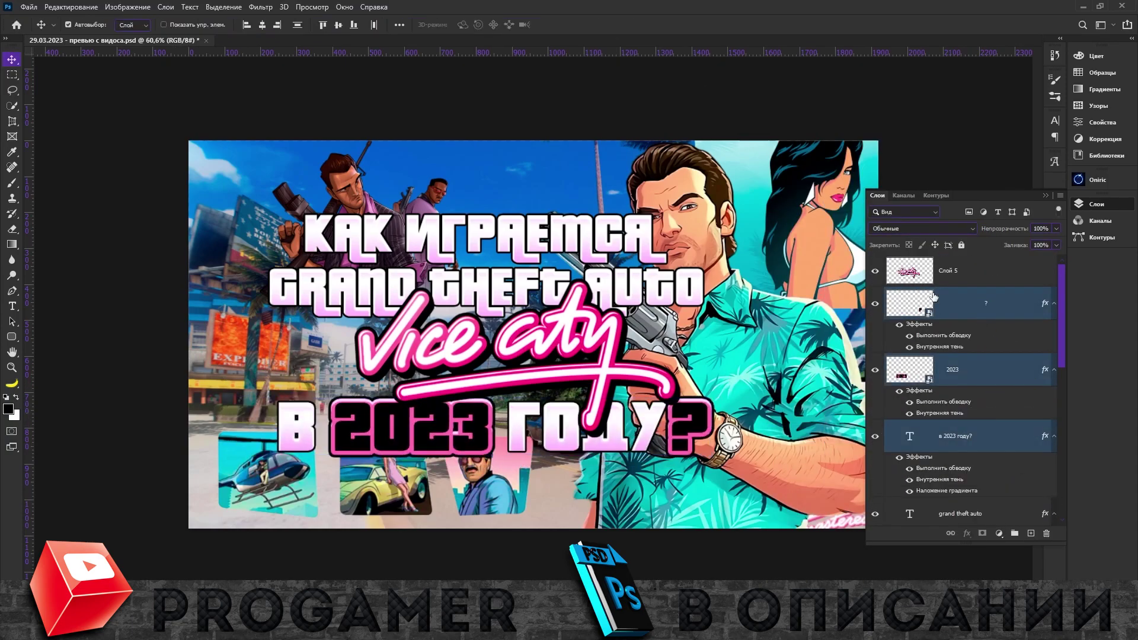
mouse_move(702, 335)
mouse_down()
mouse_move(718, 335)
mouse_move(599, 314)
mouse_up()
drag(474, 309, 403, 296)
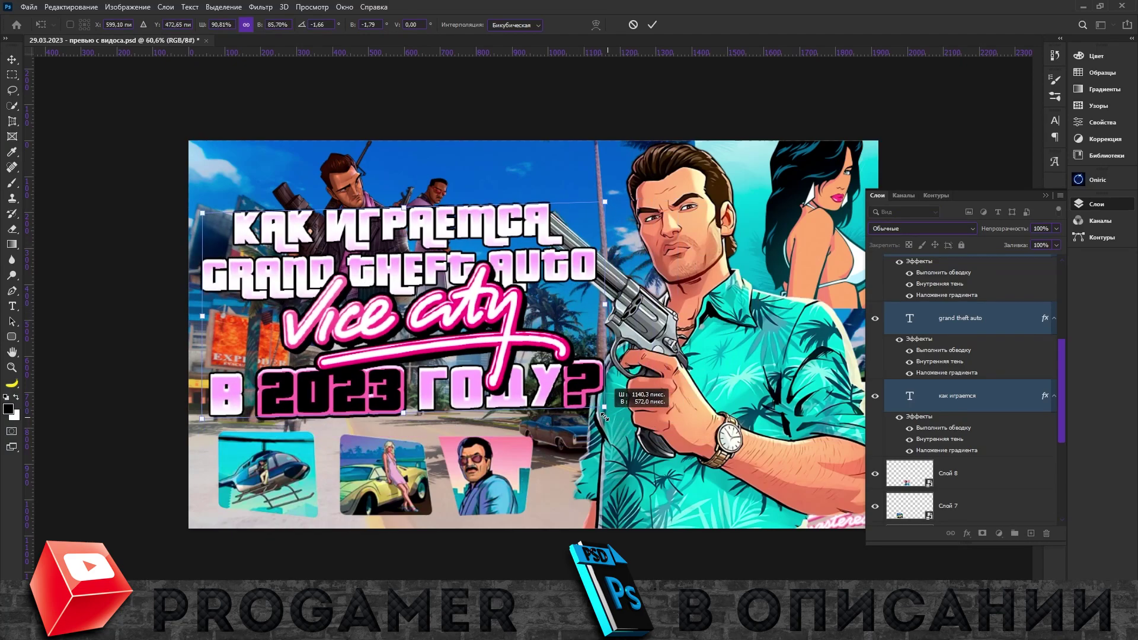
key(Return)
ctrl+click(356, 189)
key(ctrl+t)
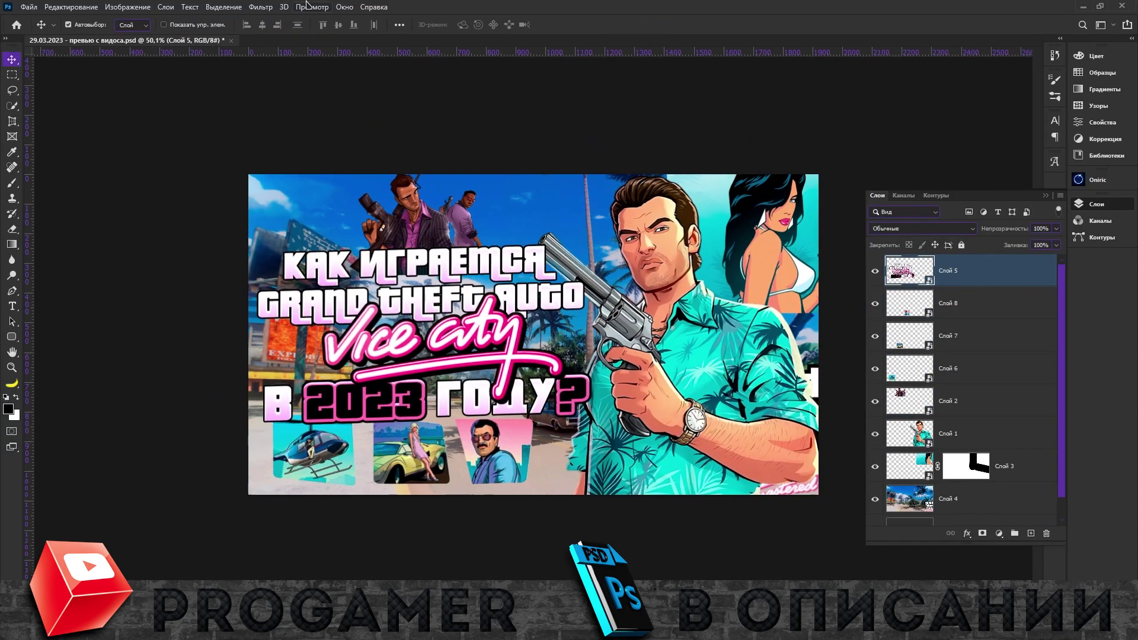
- Apply Smart Sharpen to title layer Слой 5 and add a layer mask to Слой 2
click(261, 6)
click(279, 20)
click(752, 355)
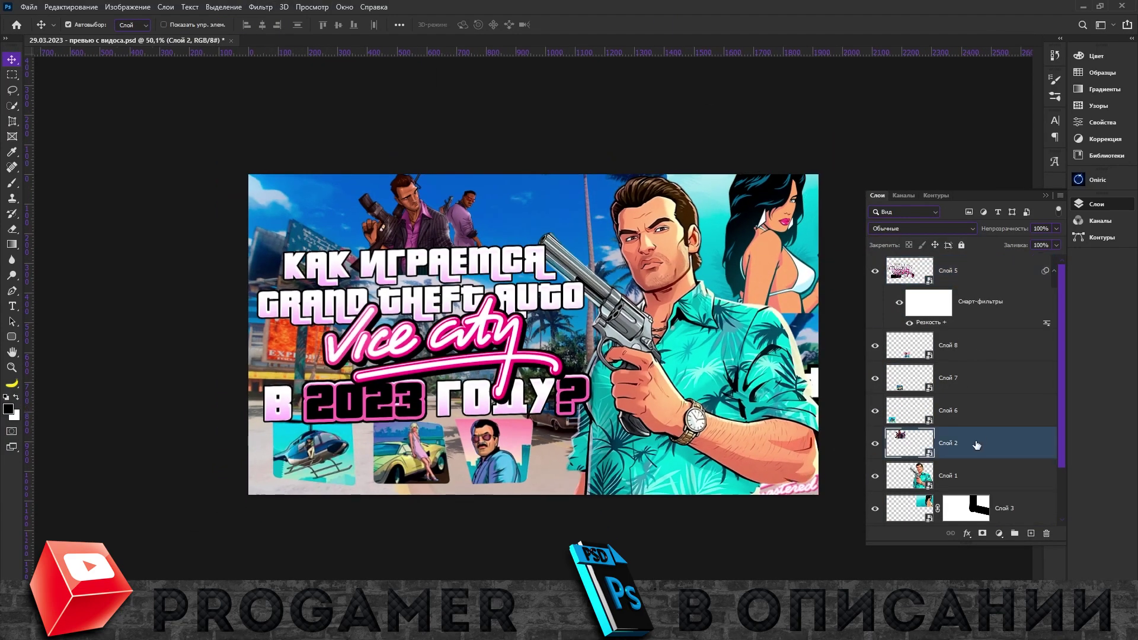
click(983, 533)
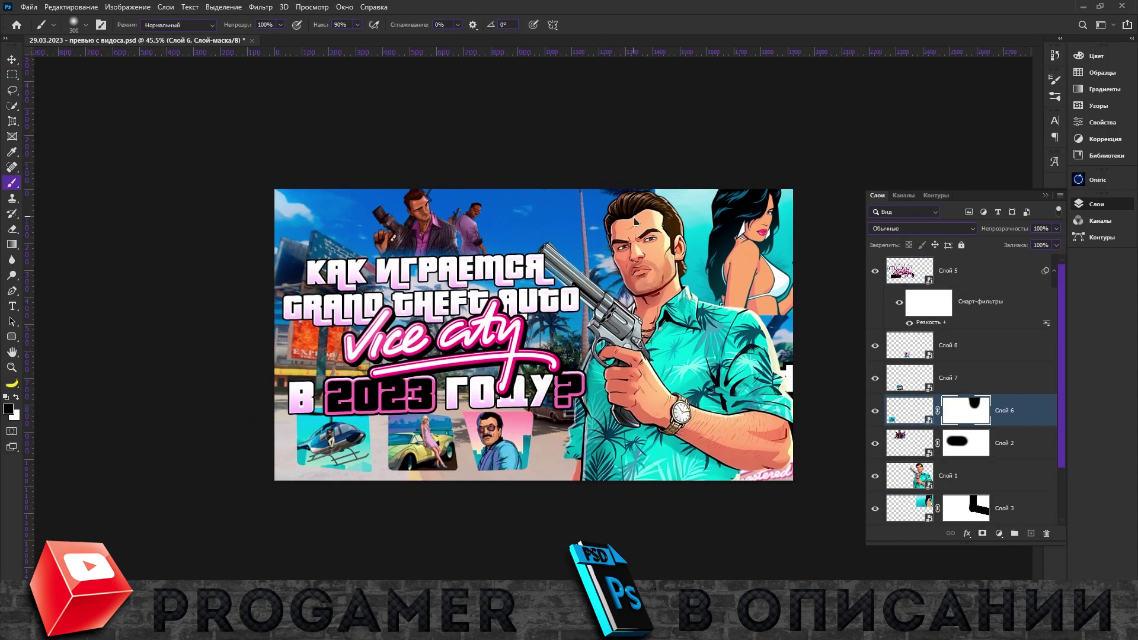
- Paint a pink glow on new layer Слой 9 in Экран mode, plus a dark dab on Слой 10
click(962, 384)
scroll(950, 393, down, 2)
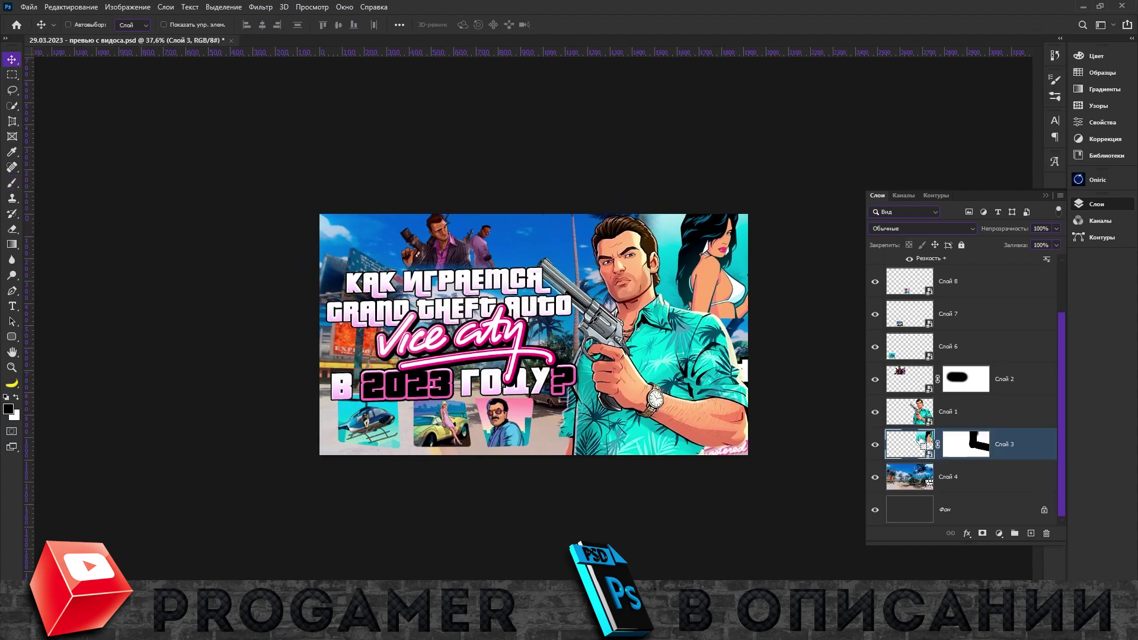
click(1031, 533)
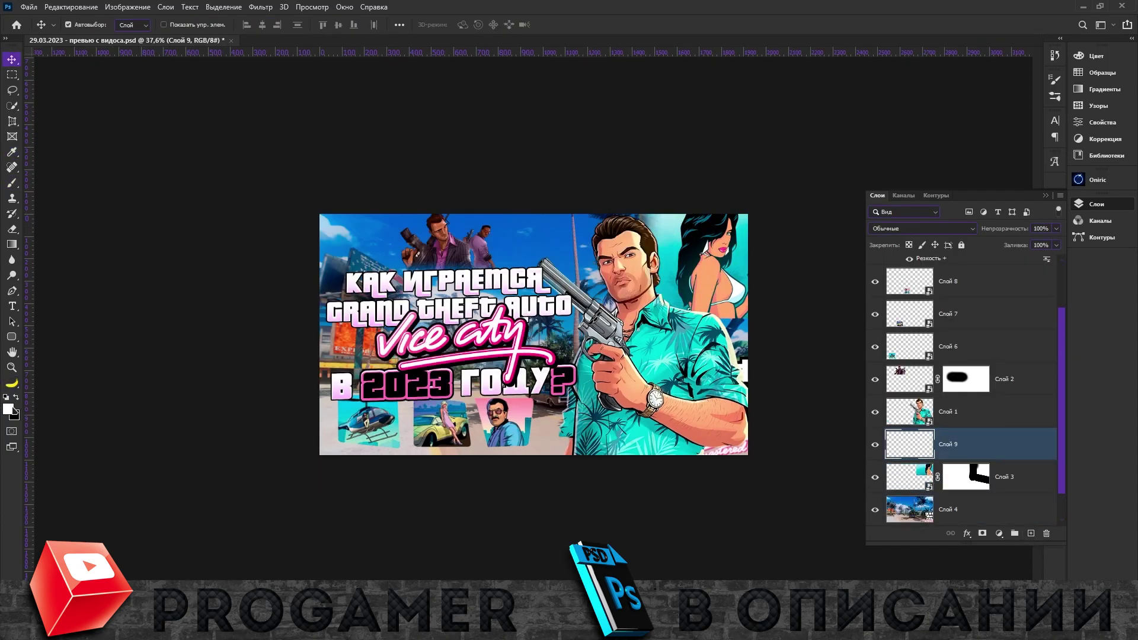
key(b)
click(8, 408)
click(1030, 409)
click(653, 356)
click(922, 228)
click(909, 325)
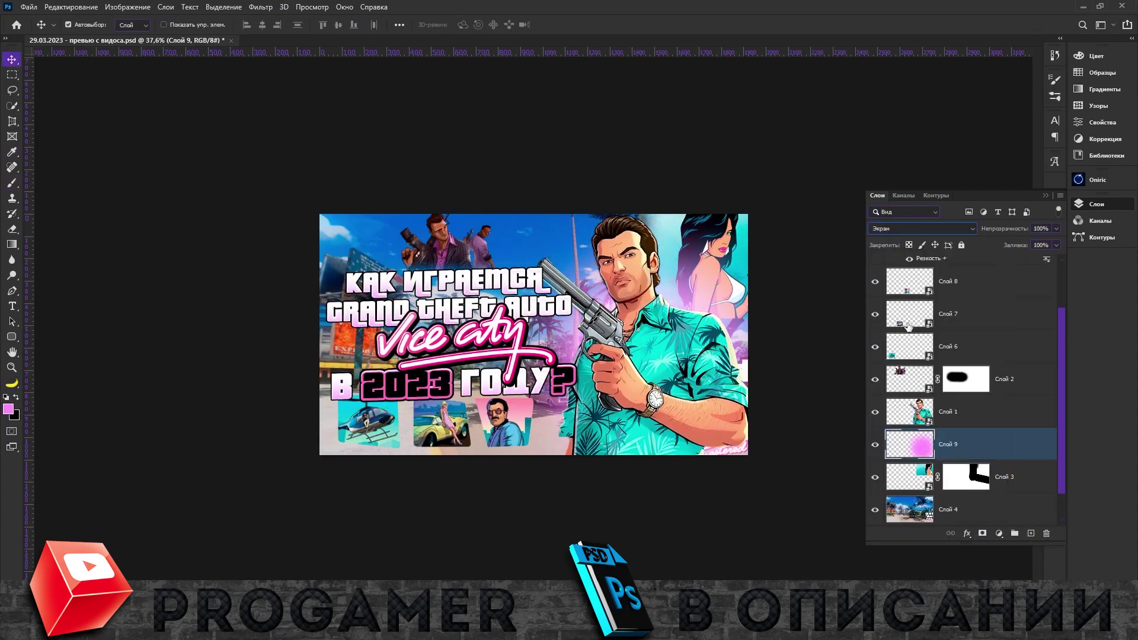
key(b)
click(671, 374)
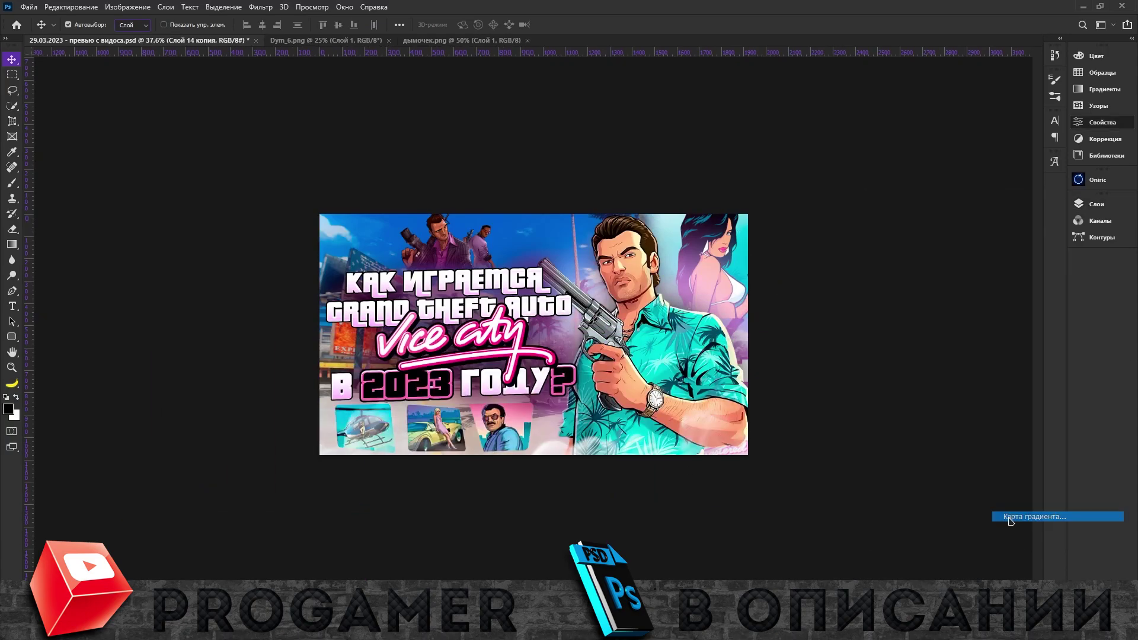
- Add a Gradient Map adjustment to tint the collage pink-purple
click(1011, 517)
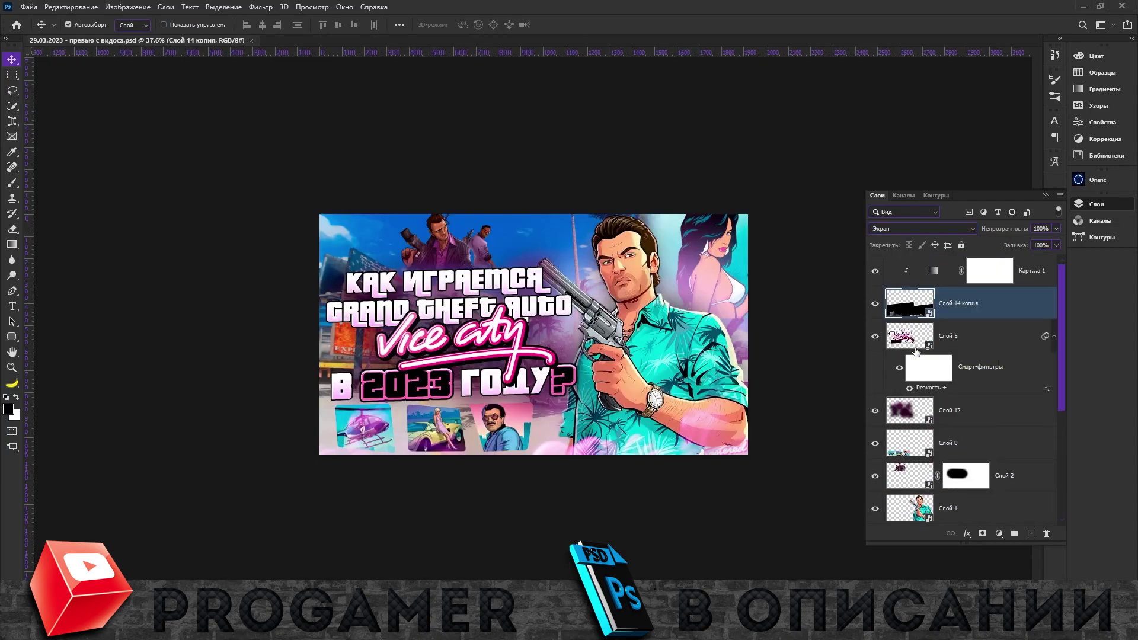
scroll(917, 352, down, 5)
click(1007, 481)
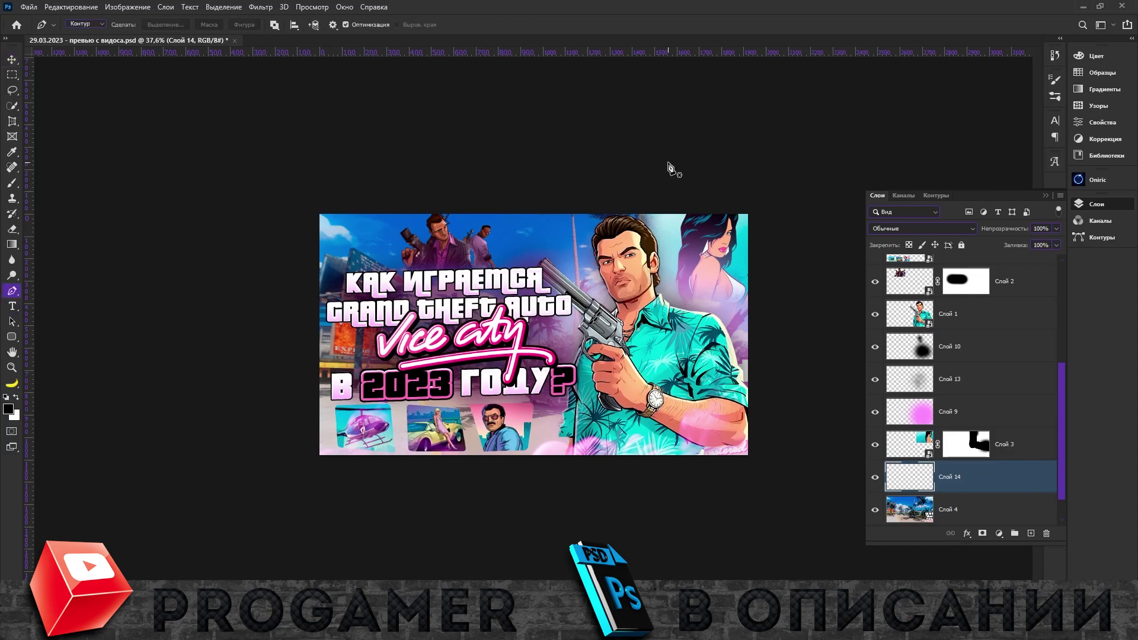
- Fill a pen-drawn shape with magenta and blend it as Цветность at 65%
right_click(757, 485)
key(Return)
click(8, 409)
click(1027, 409)
key(alt+BackSpace)
key(ctrl+d)
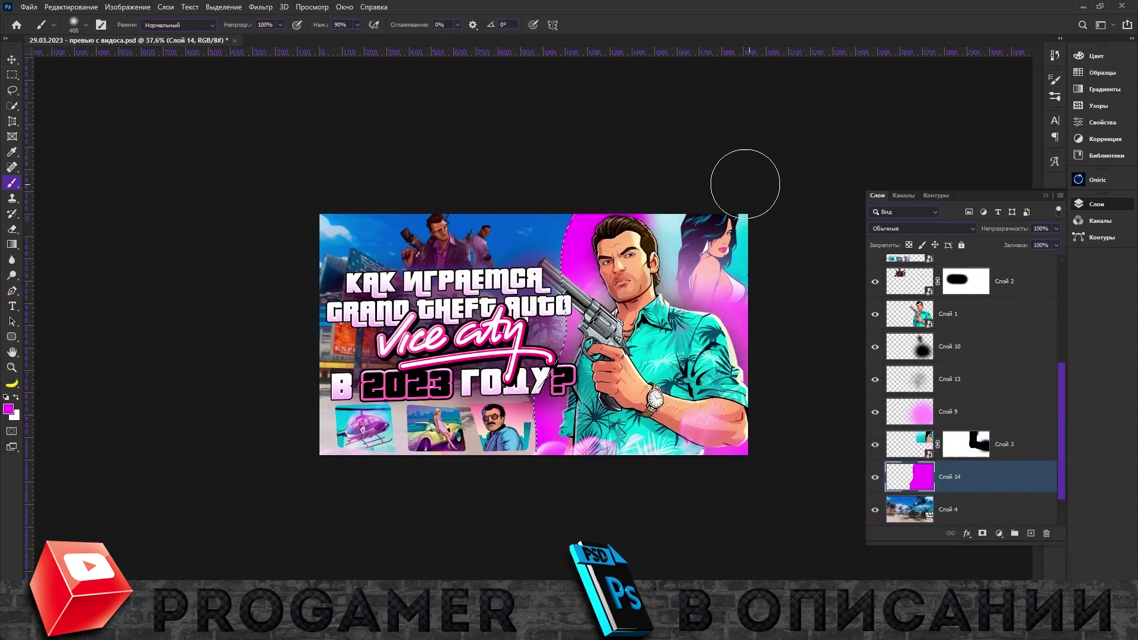
key(v)
click(922, 229)
click(895, 505)
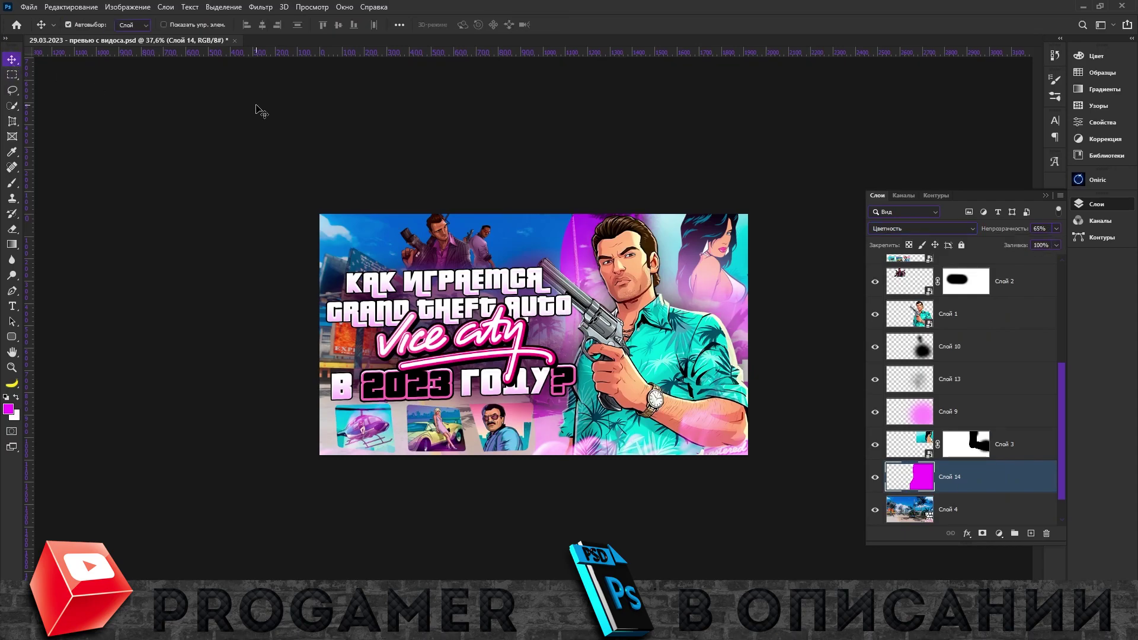
- Colour-correct the main character layer Слой 1 in Camera Raw
click(949, 313)
key(shift+ctrl+a)
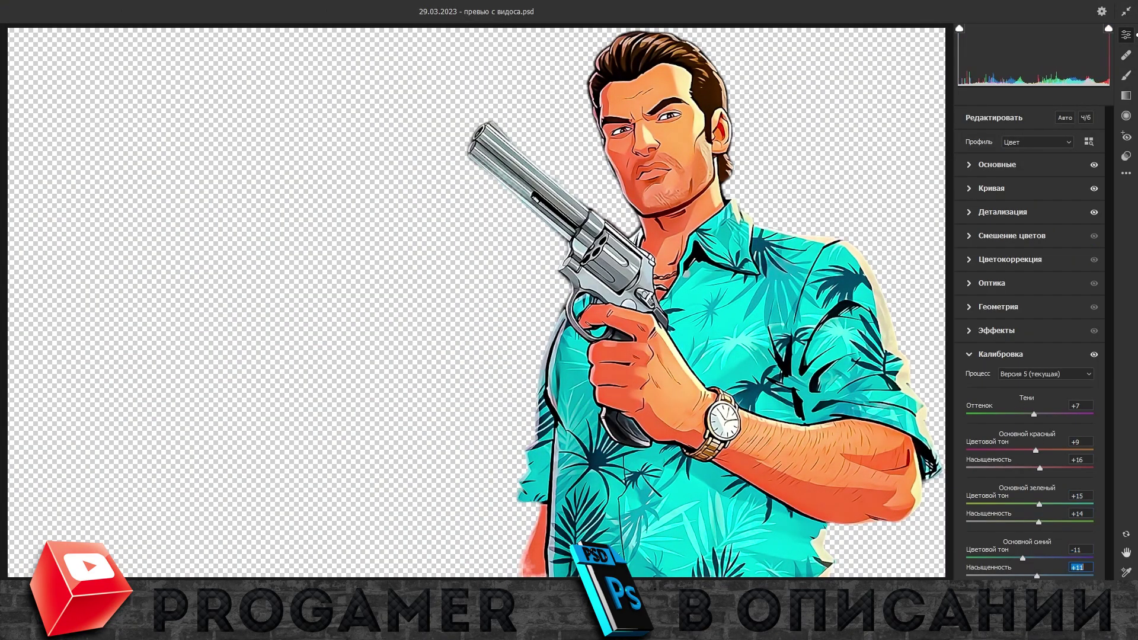
scroll(1016, 421, up, 5)
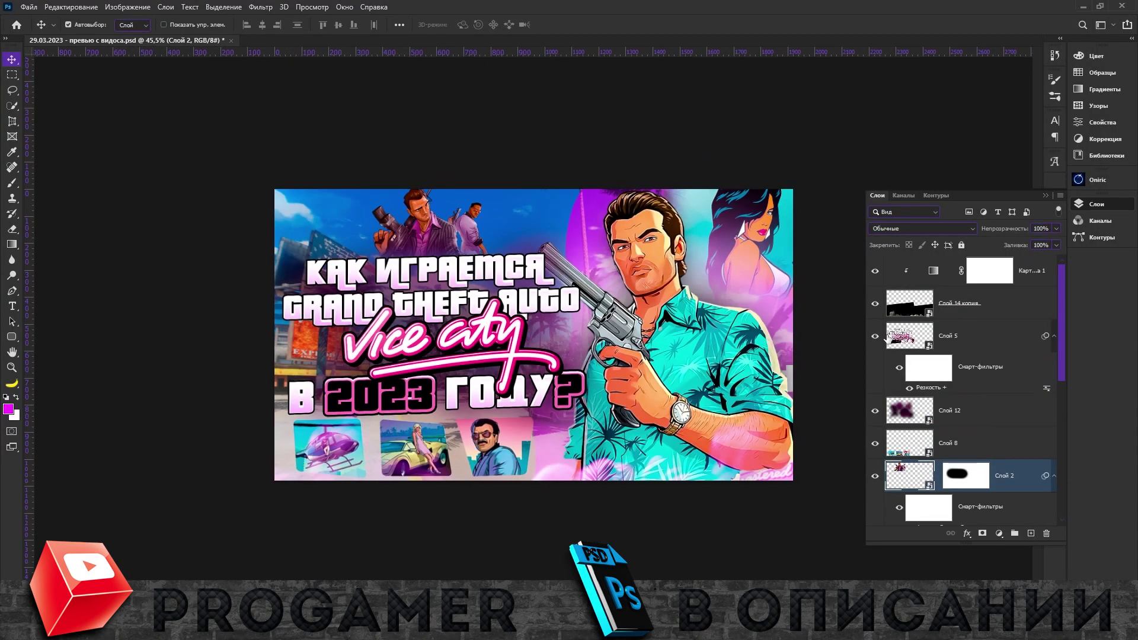
key(ctrl+o)
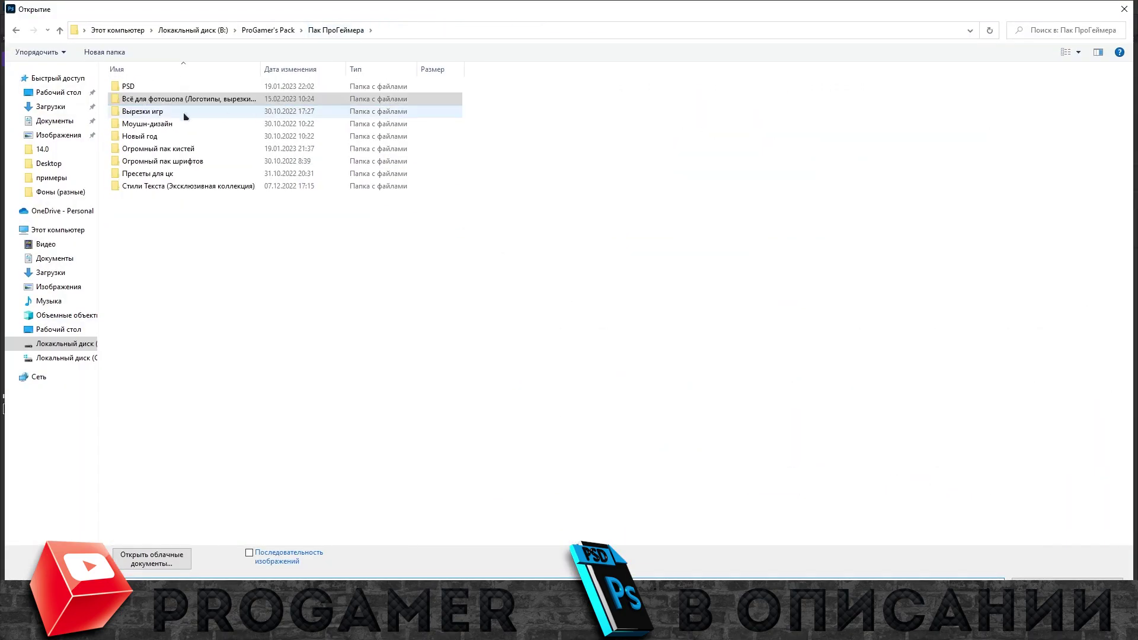
- Place purple palm overlays from the Вырезки игр folder and an MP7 gun top-left
double_click(184, 112)
double_click(131, 187)
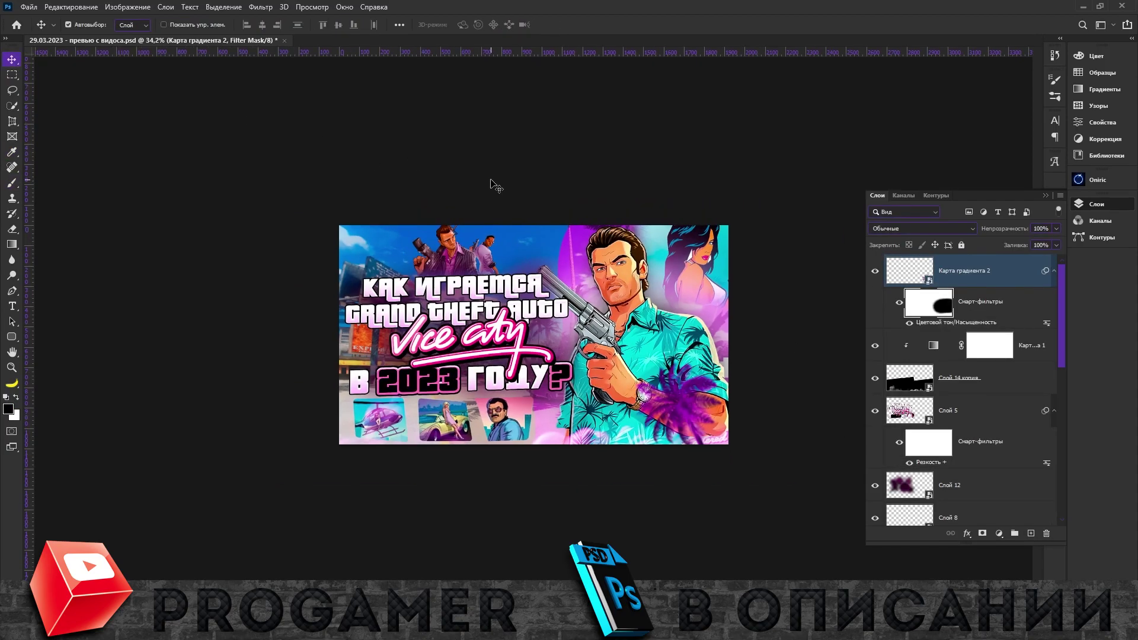
click(922, 229)
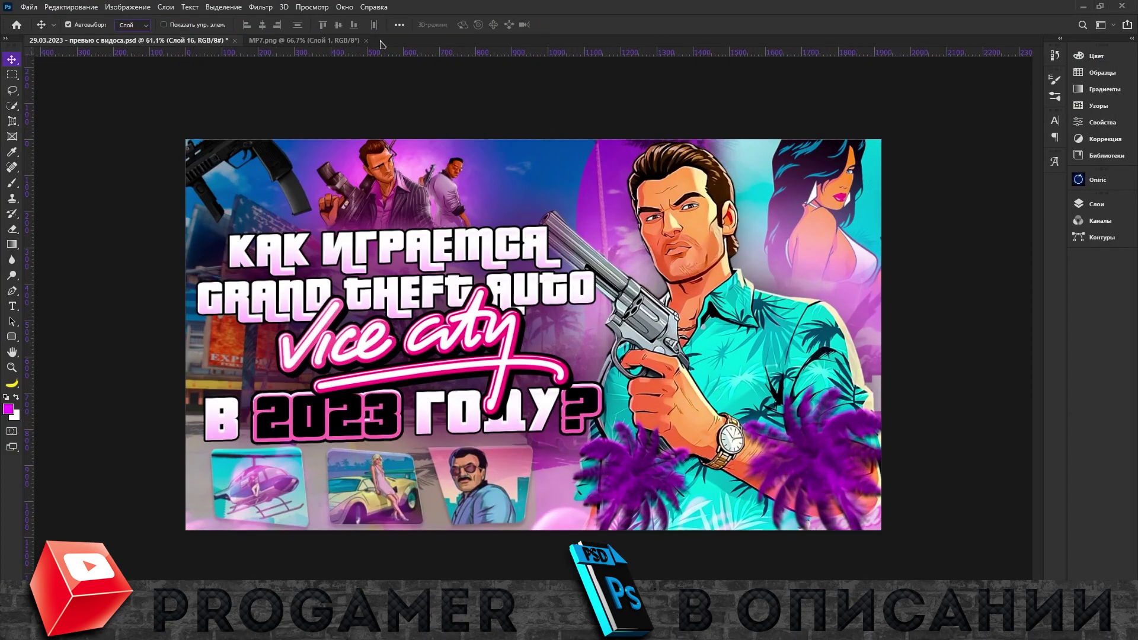
- Blend Слой 16 as Жесткий свет at 55%, then open a merged stamp in Camera Raw
scroll(1037, 334, up, 1)
right_click(990, 274)
key(Escape)
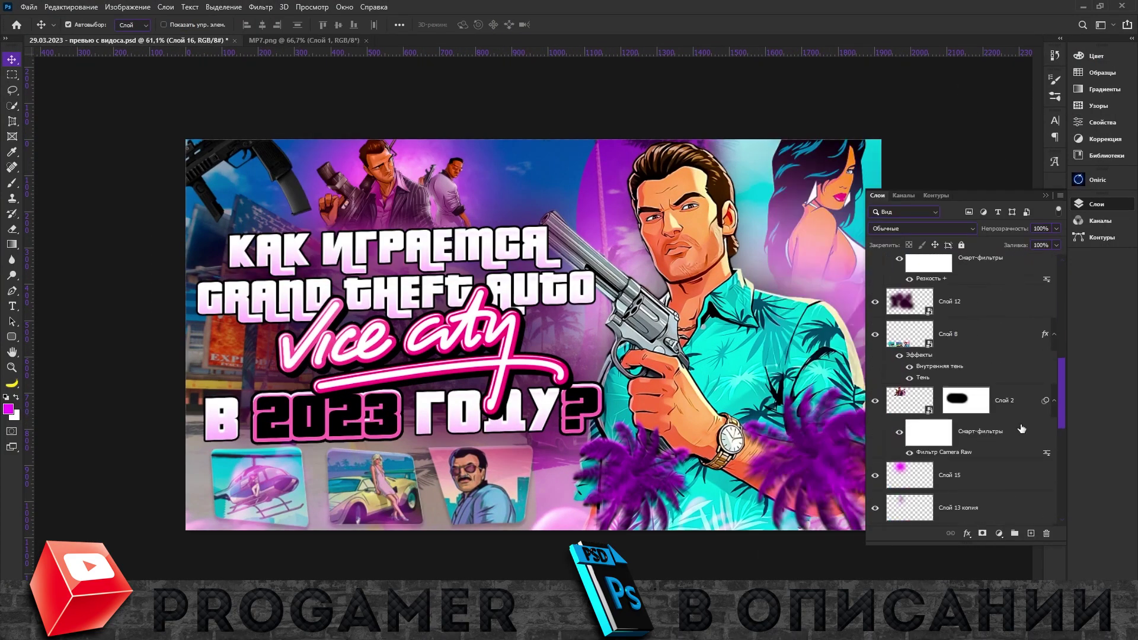
click(922, 229)
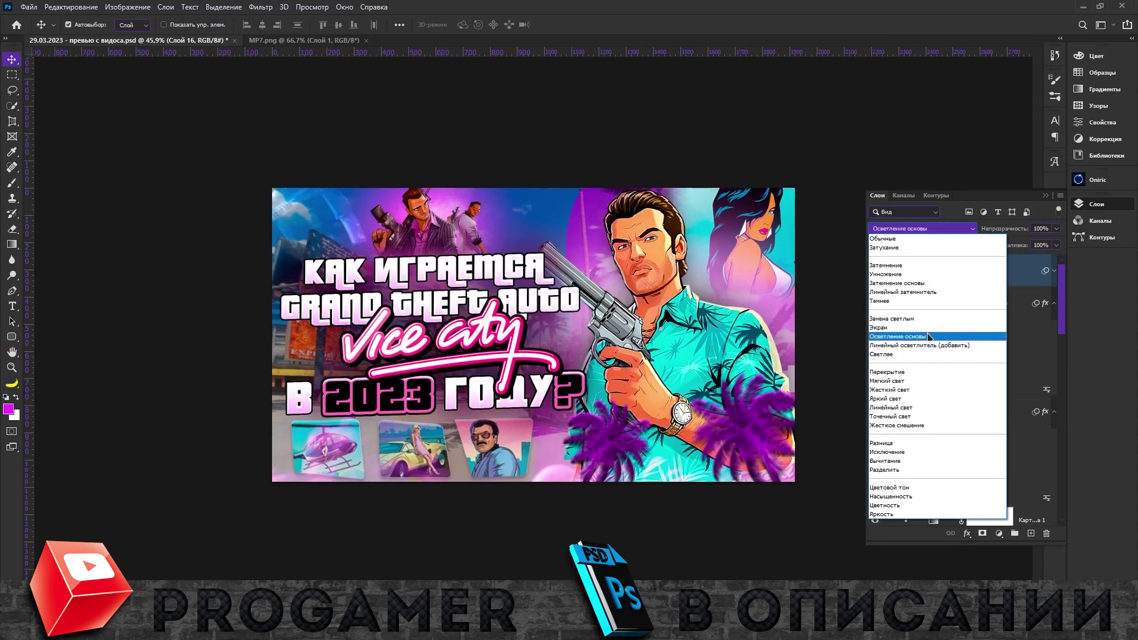
click(934, 389)
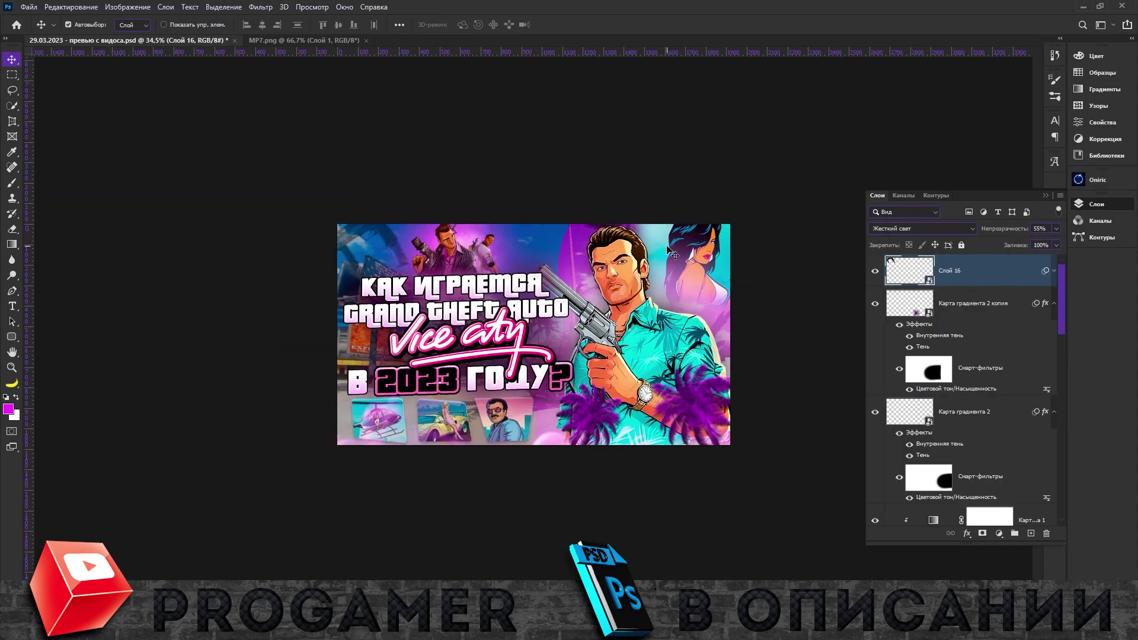
scroll(530, 180, down, 1)
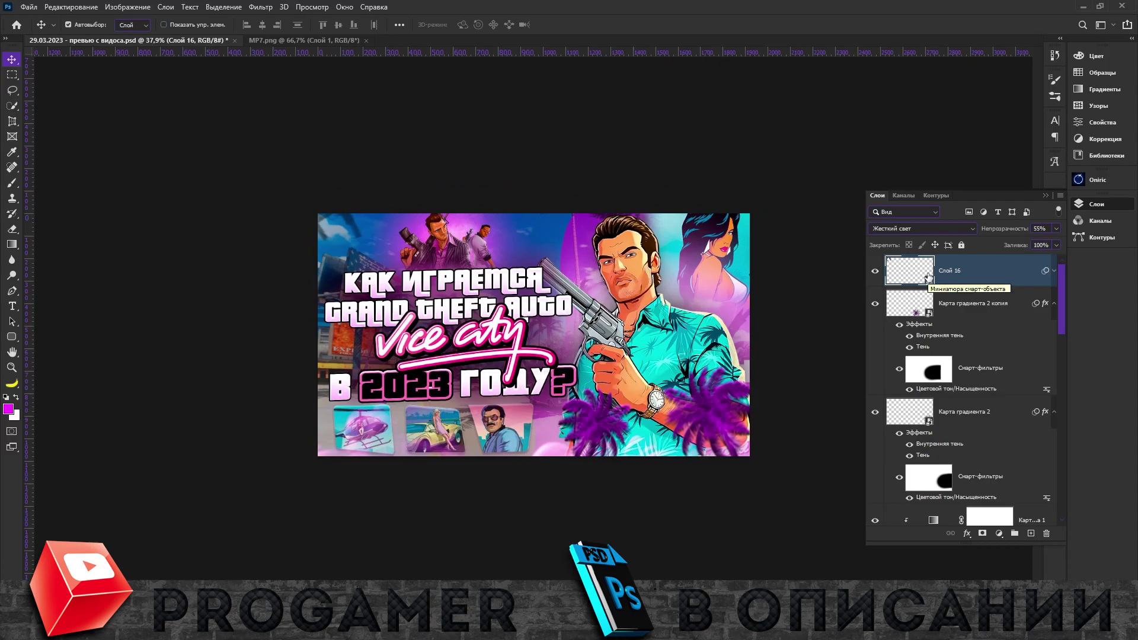
key(ctrl+shift+alt+e)
key(ctrl+shift+a)
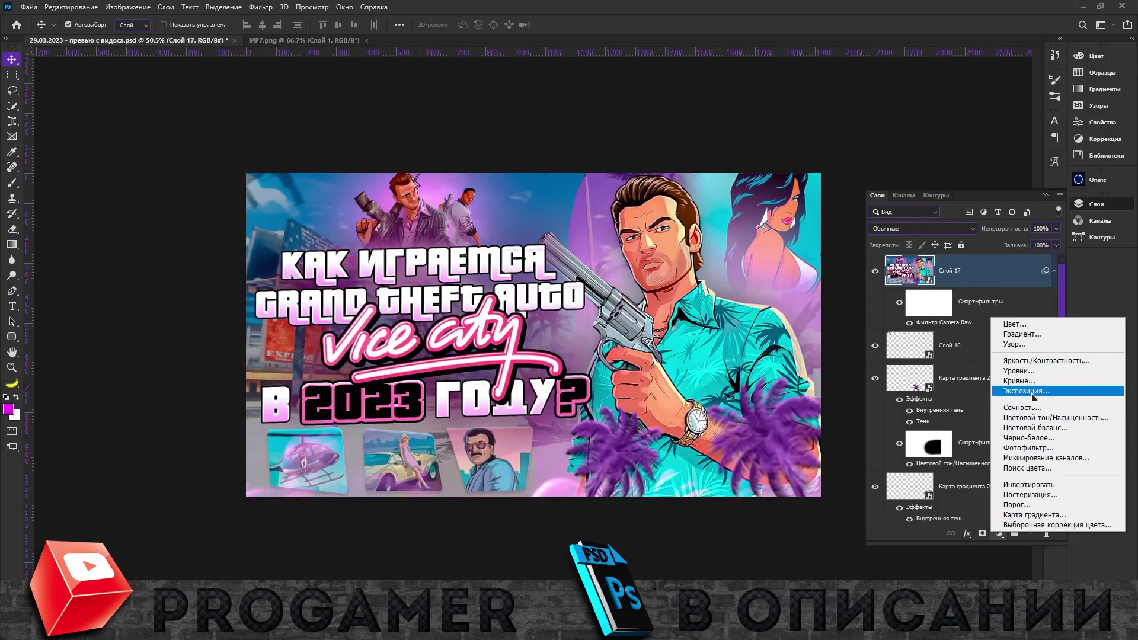
- Add an Экспозиция 1 exposure adjustment layer with a black mask above Слой 17
click(1026, 391)
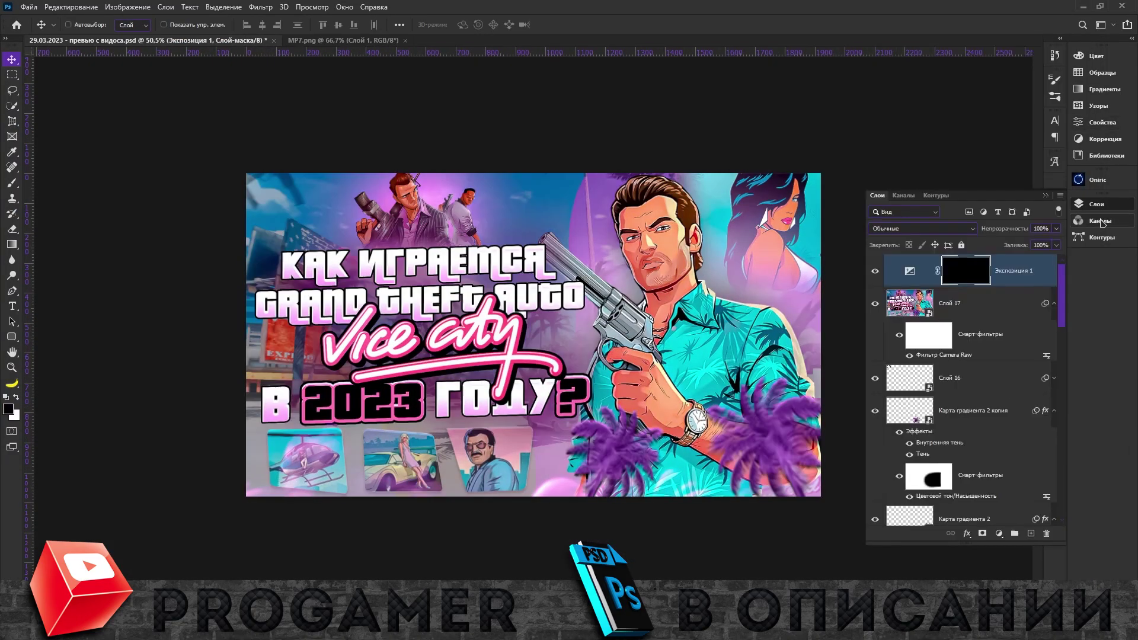